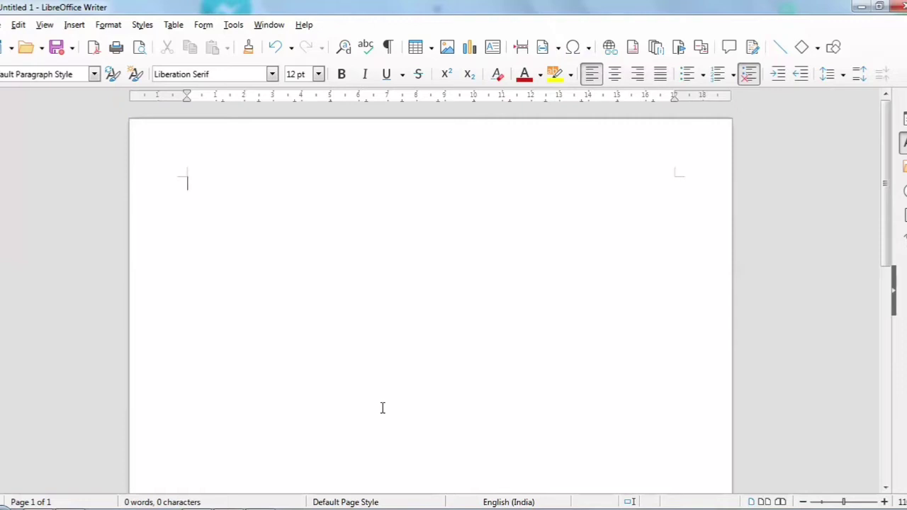
Step: Undo the last deletion to restore the two text lines, and close the document without saving its changes
key(ctrl+z)
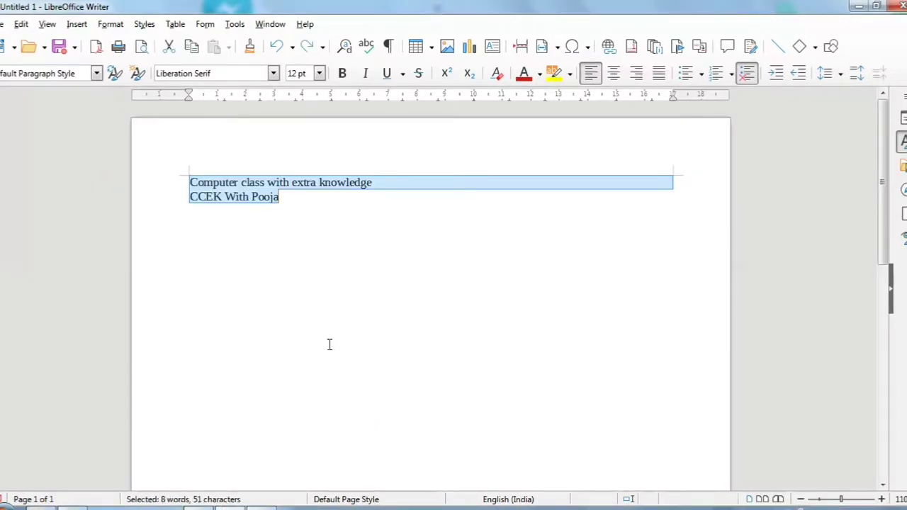
click(351, 313)
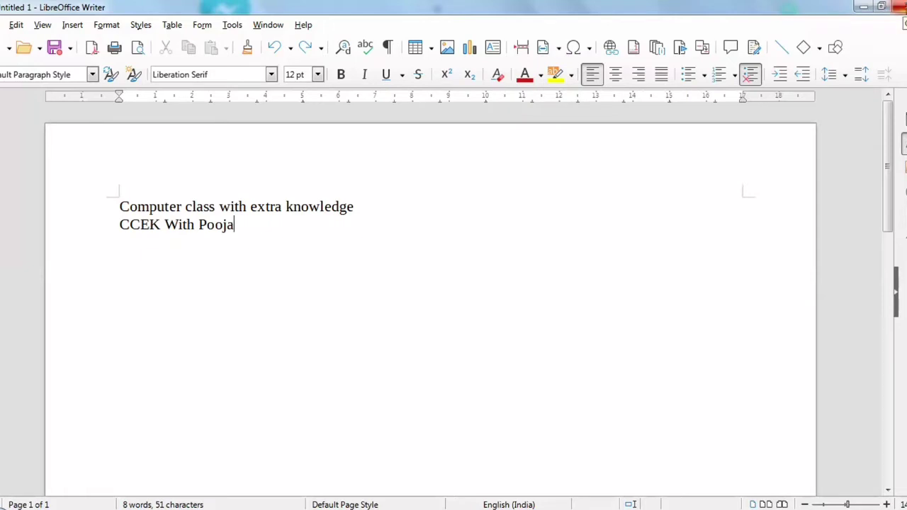
click(900, 7)
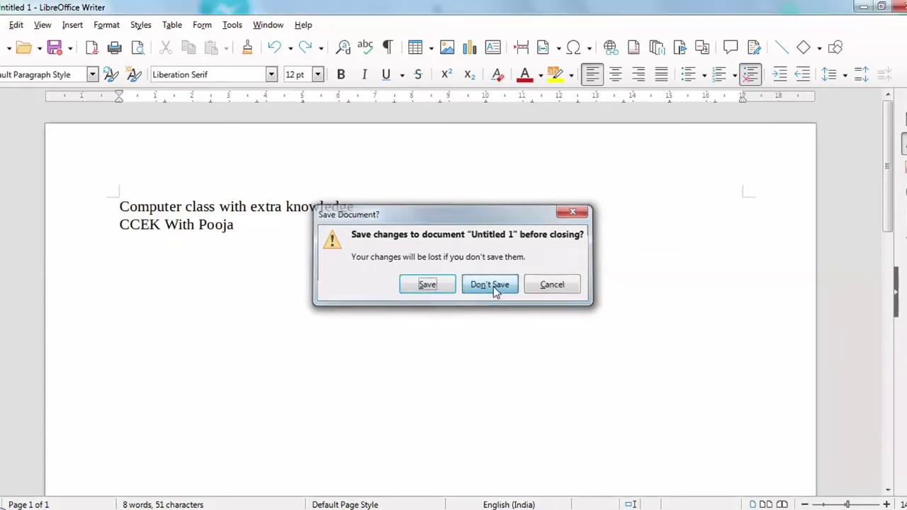
click(494, 286)
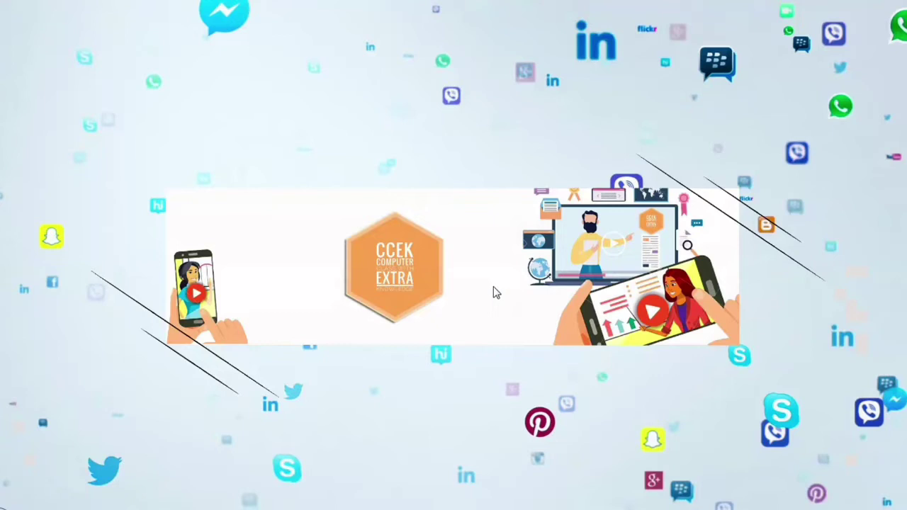
Step: Start Writer with the swriter command and close its one-line document, saving it as ccek in Downloads as an ODF Text Document
key(super+r)
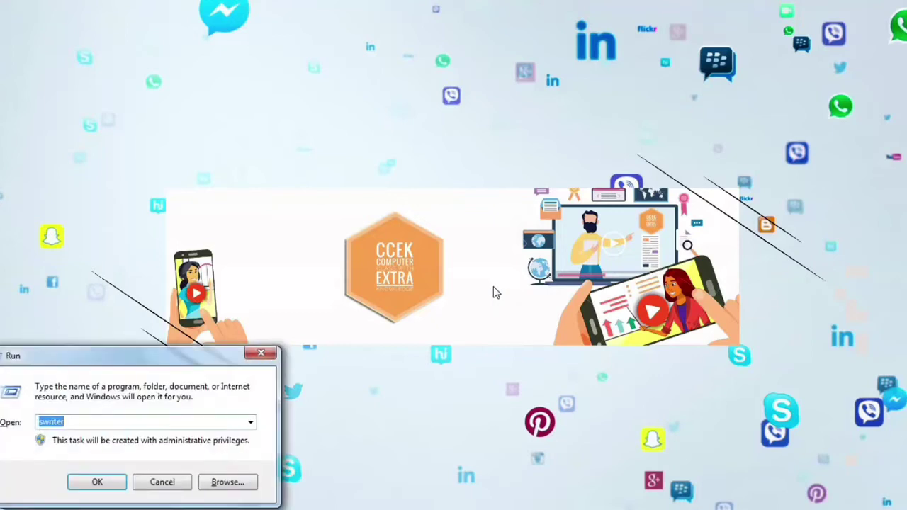
key(Return)
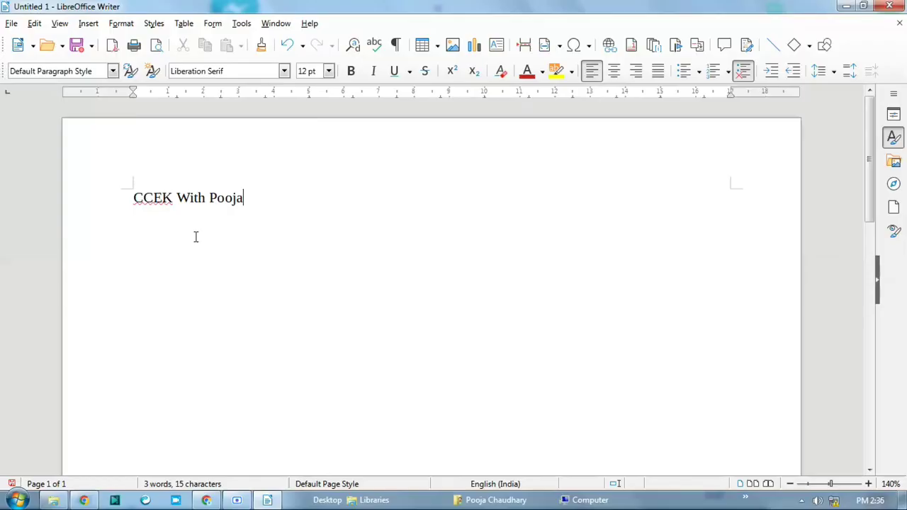
click(889, 6)
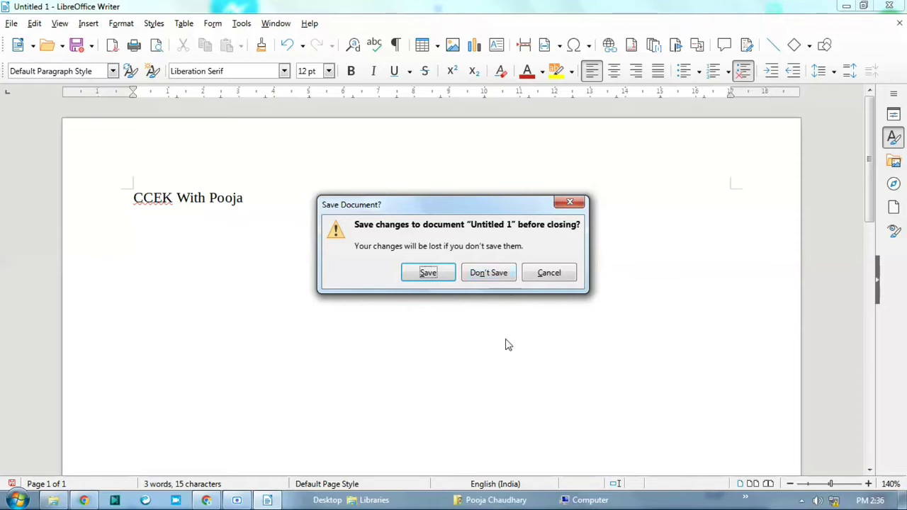
click(429, 276)
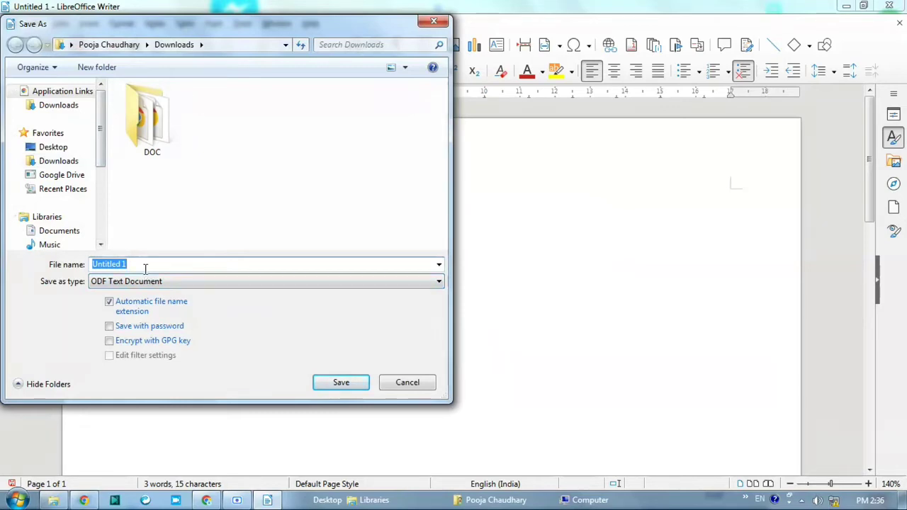
text(ccek)
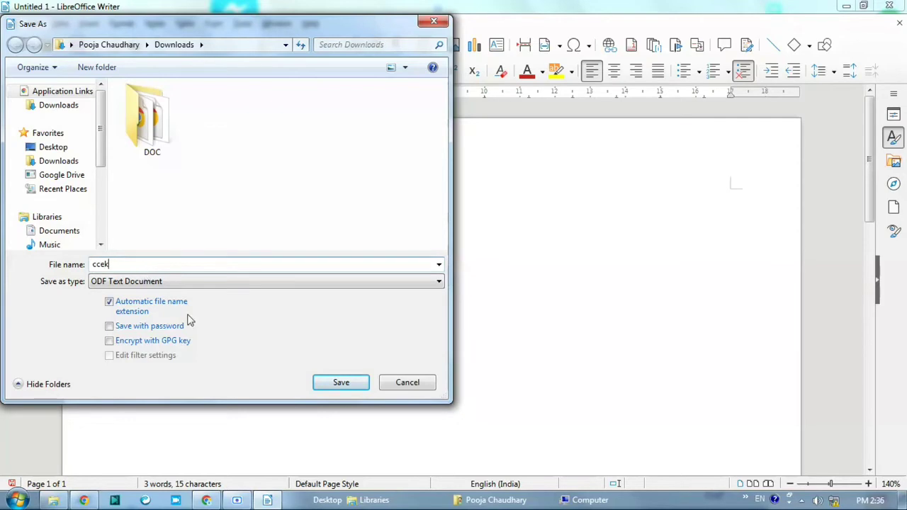
click(344, 384)
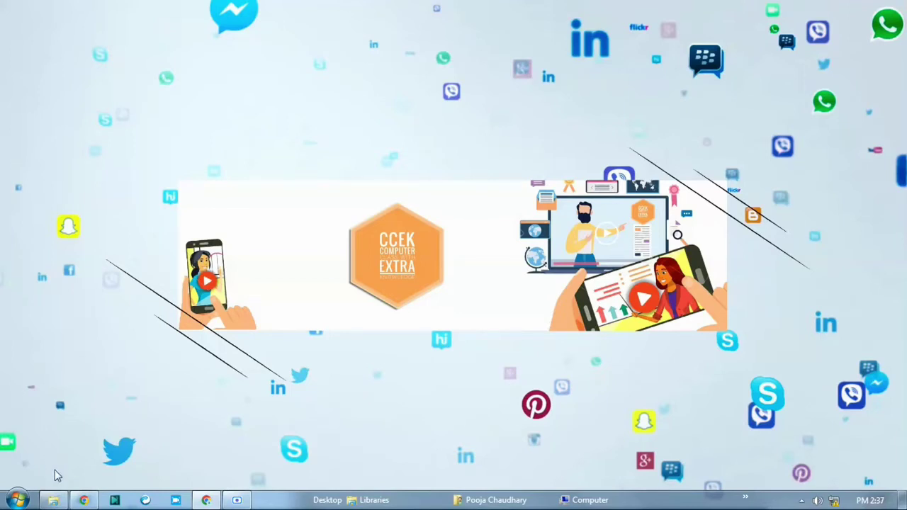
Step: Launch Writer again with the swriter command and dismiss the document recovery and crash report dialogs without sending a report
click(19, 500)
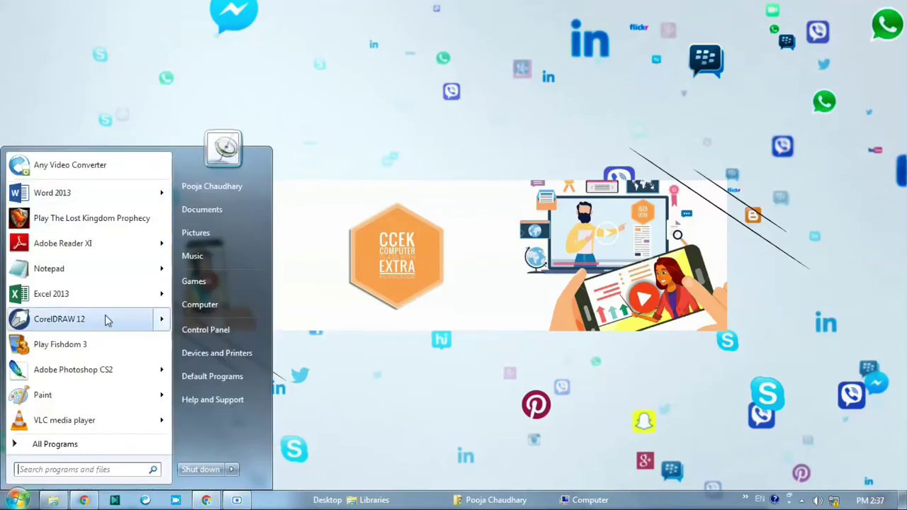
click(479, 339)
key(super+r)
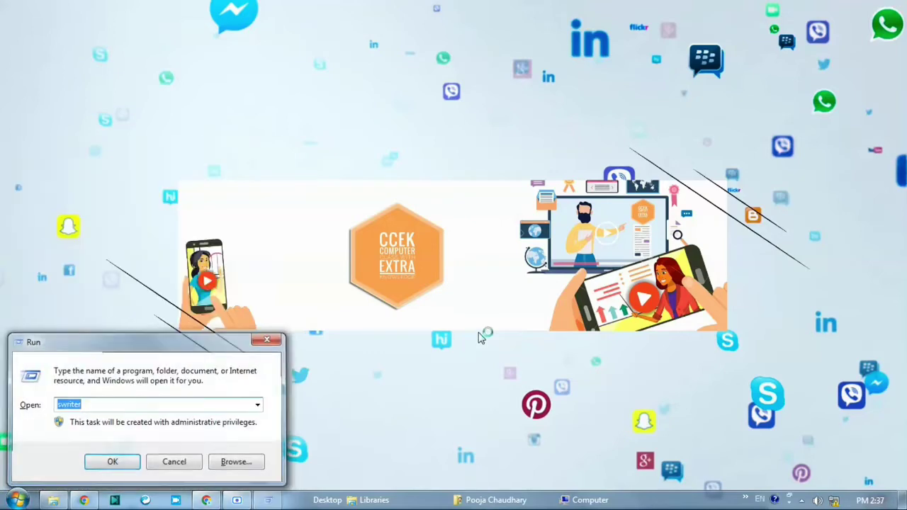
key(Return)
click(576, 297)
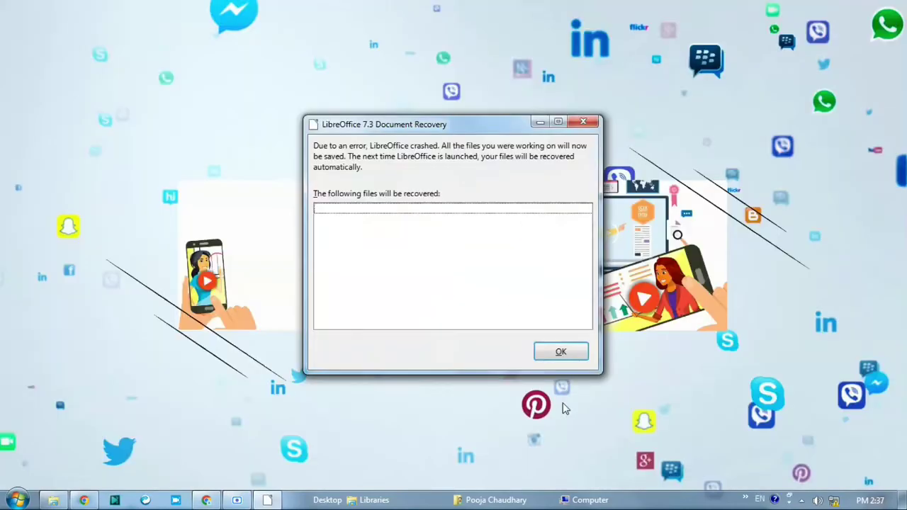
click(562, 350)
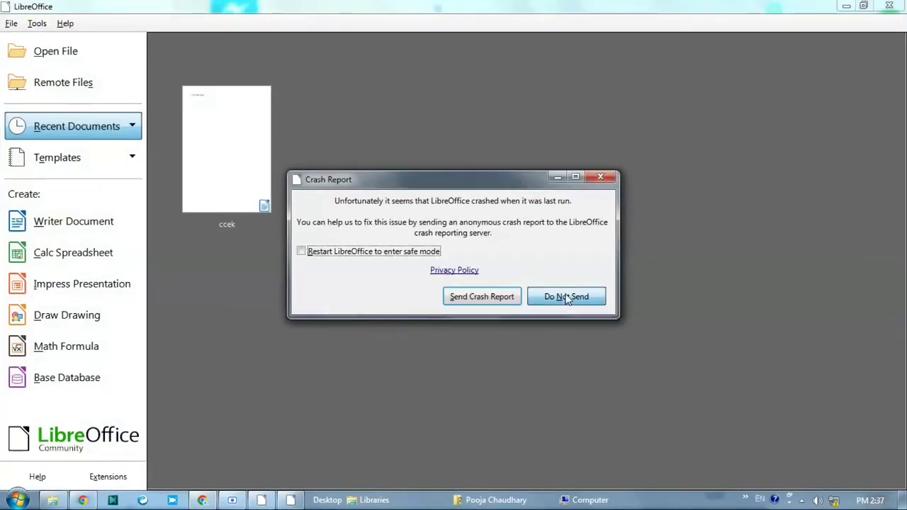
click(565, 296)
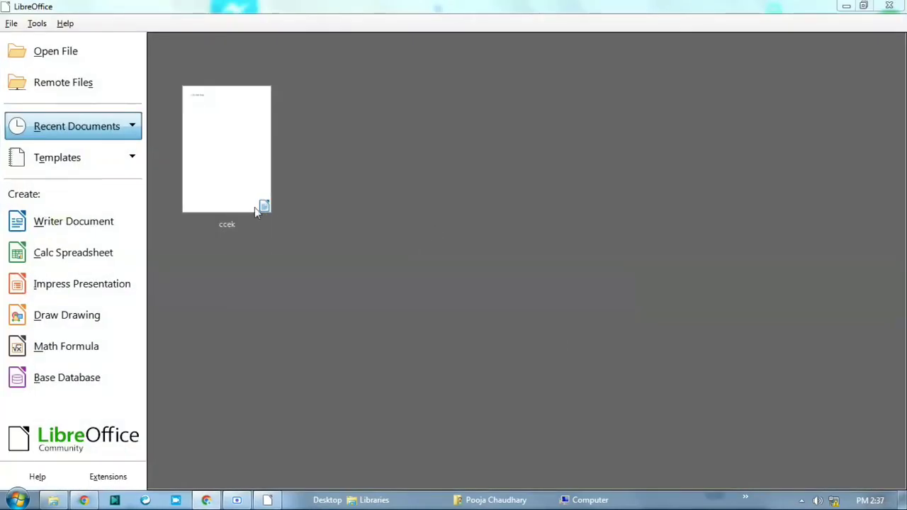
Step: Create a new Writer document and enter the line "Ccek with" followed by the presenter's first name
click(85, 222)
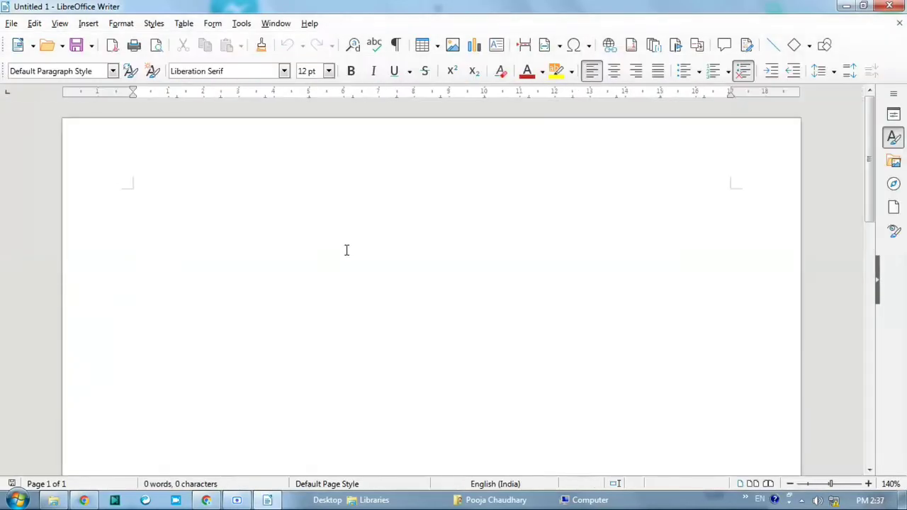
text(ccek w)
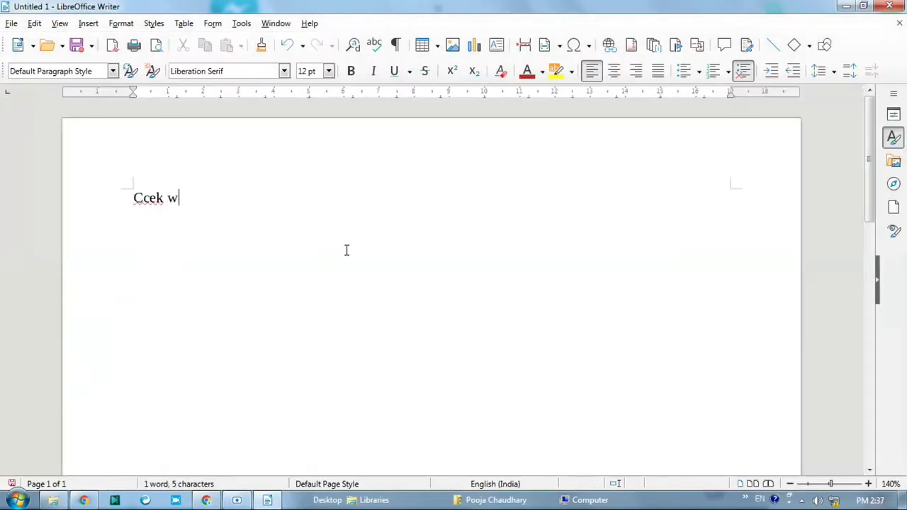
text(ith pooja)
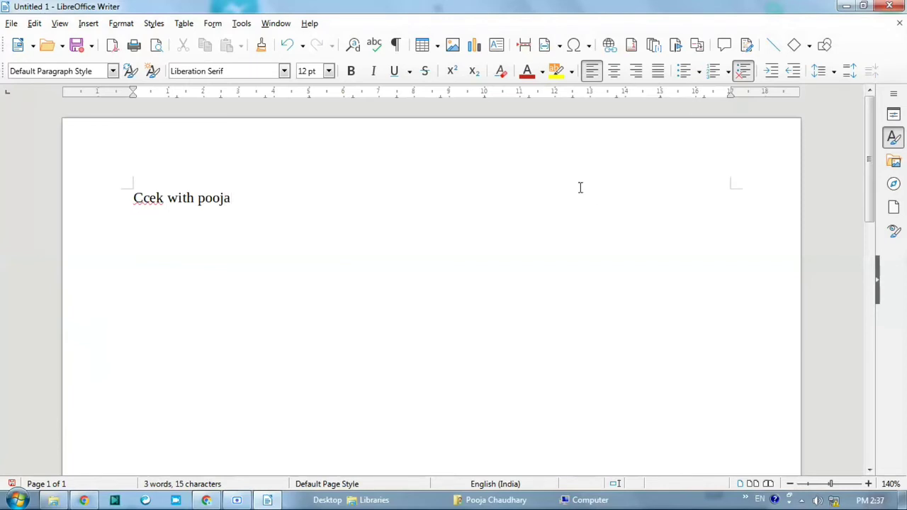
Step: Back out of closing the unsaved document and save it as Document in the Downloads folder as an ODF Text Document
click(888, 8)
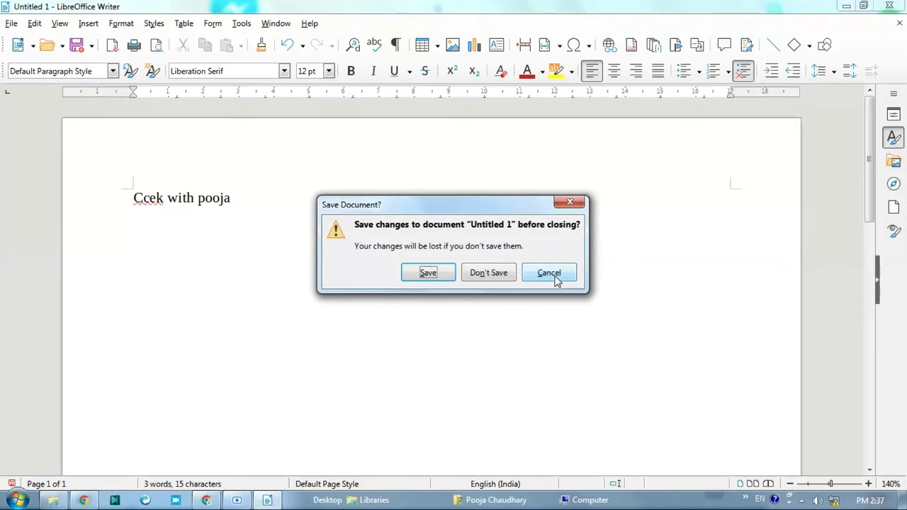
click(550, 274)
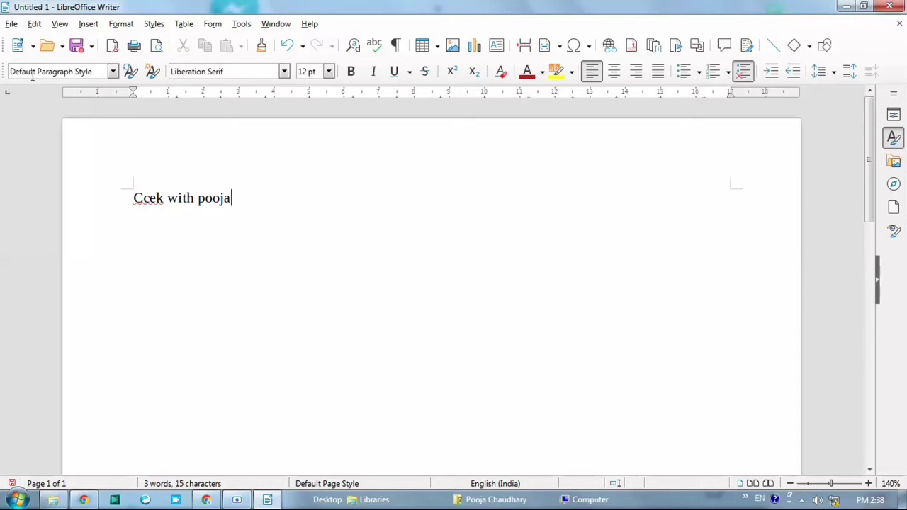
click(10, 24)
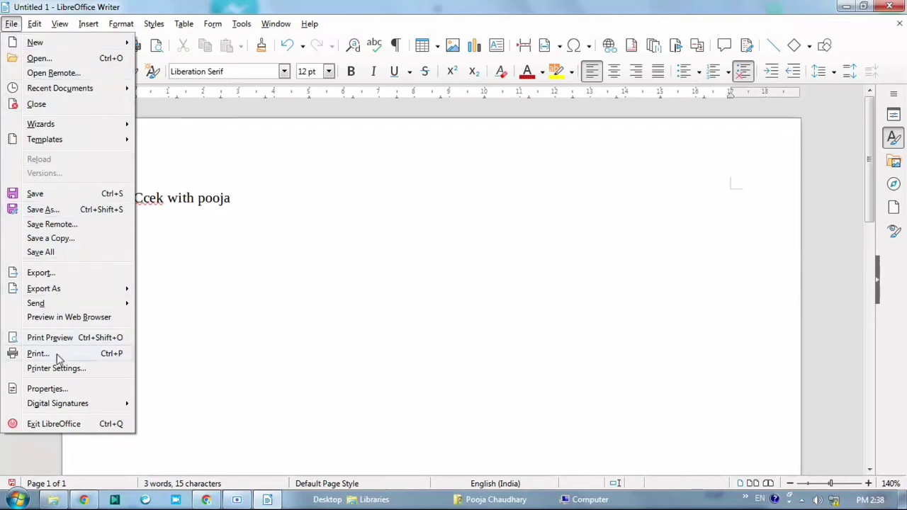
click(41, 200)
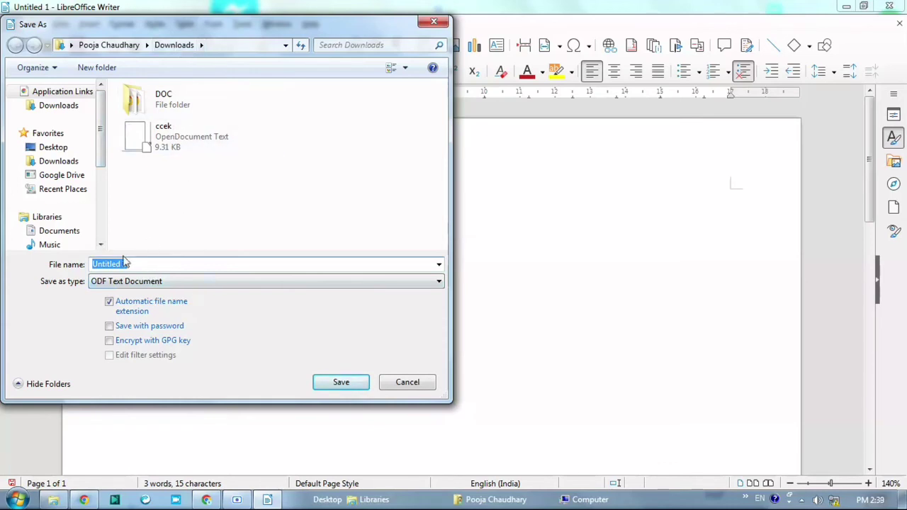
key(BackSpace)
text(C)
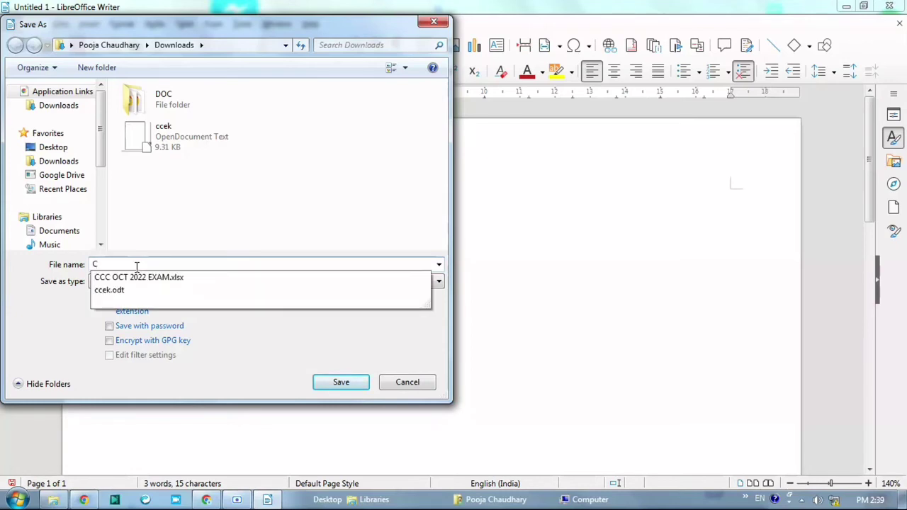
key(BackSpace)
text(D)
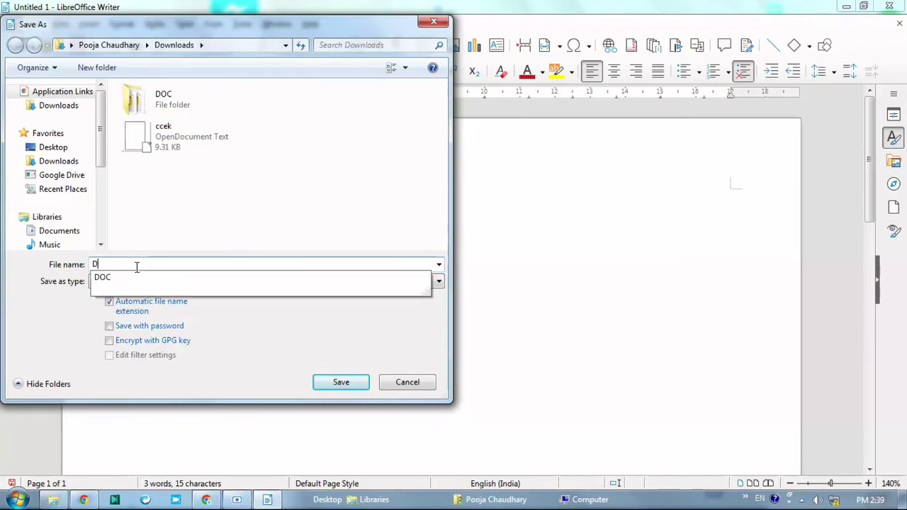
text(ocument)
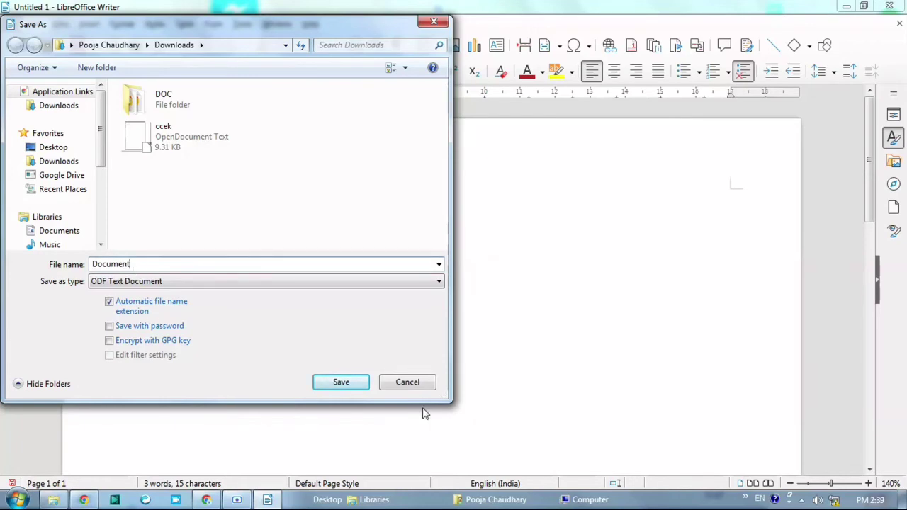
click(343, 387)
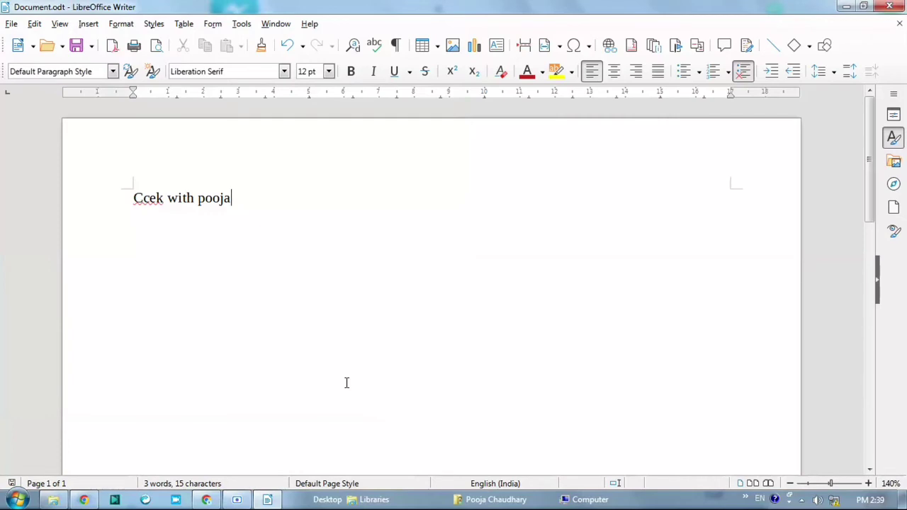
click(12, 24)
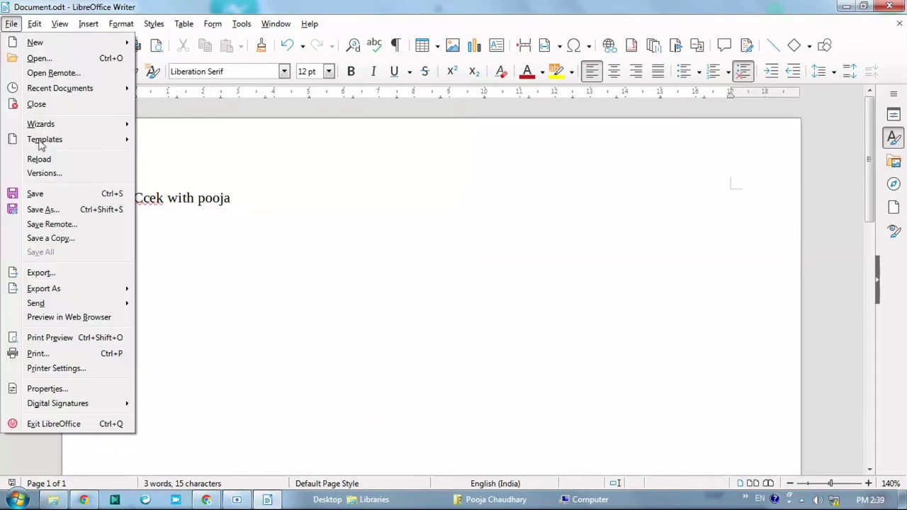
click(222, 219)
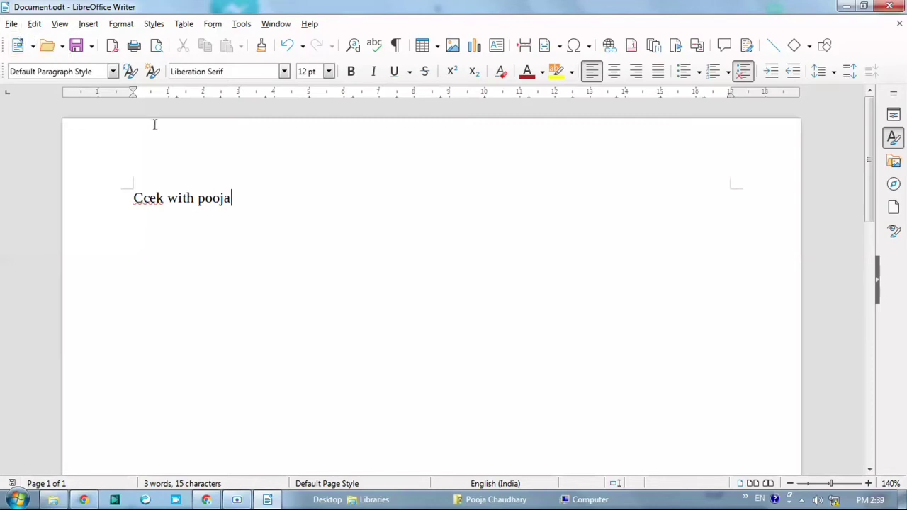
click(12, 29)
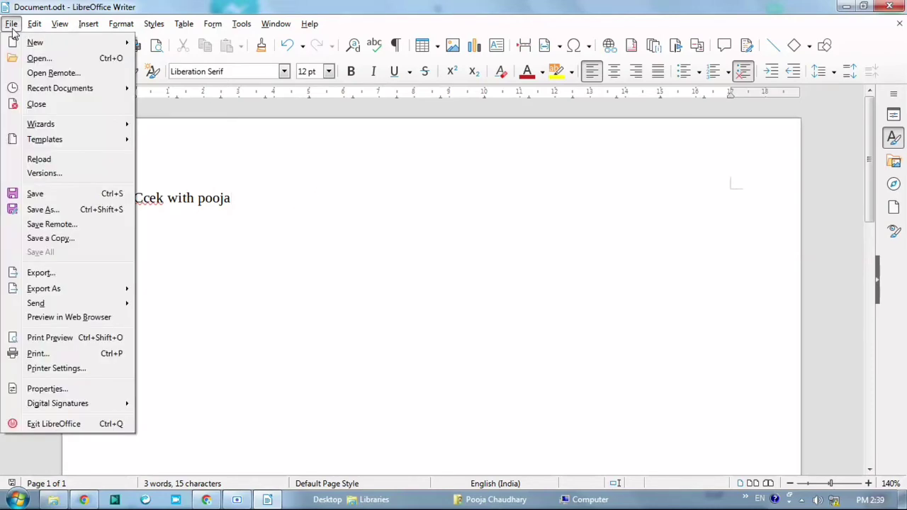
click(296, 206)
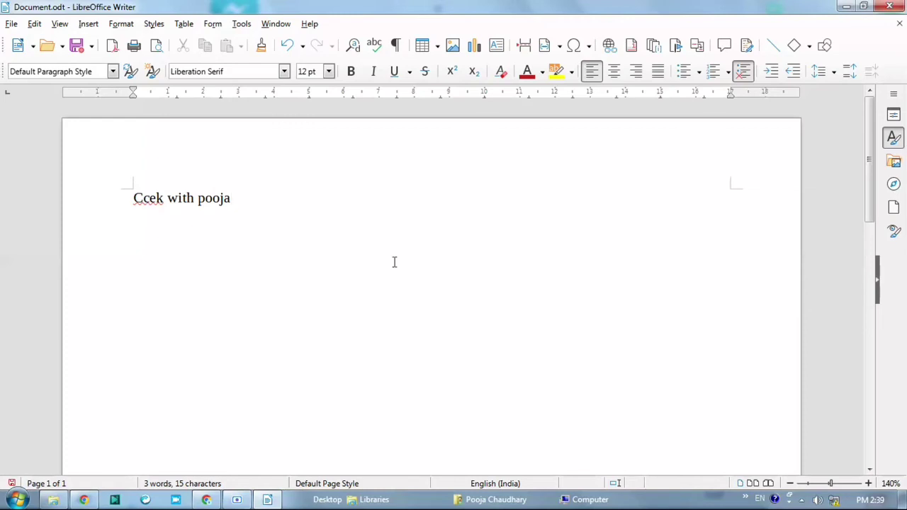
Step: Create a new blank text document and save it in the Downloads folder under the default name Untitled 1
key(ctrl+n)
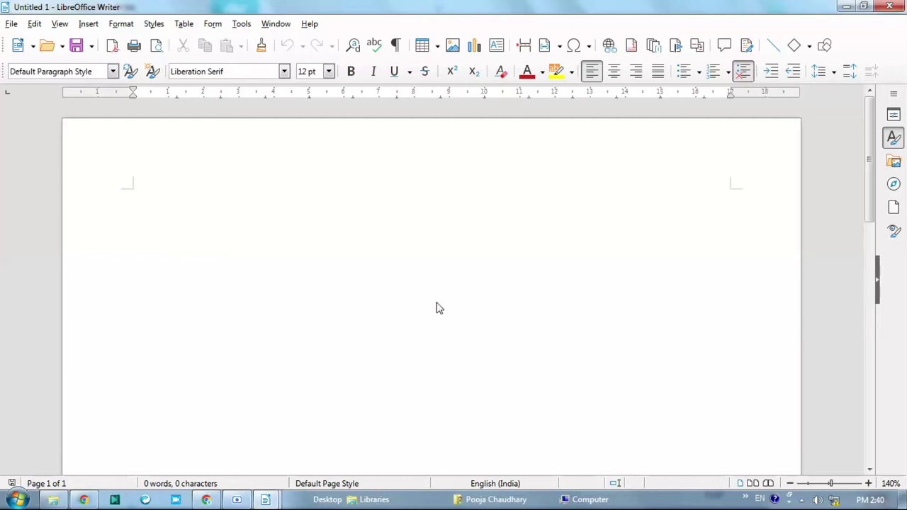
key(ctrl+s)
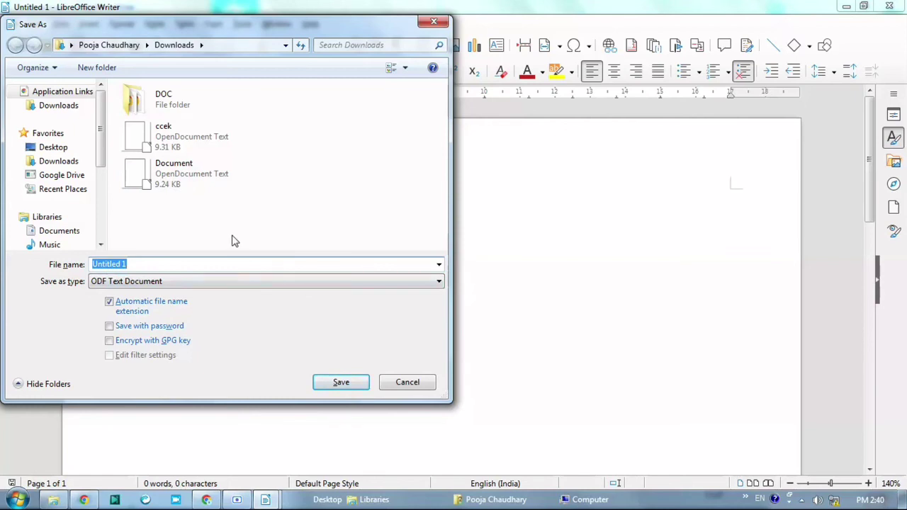
click(349, 386)
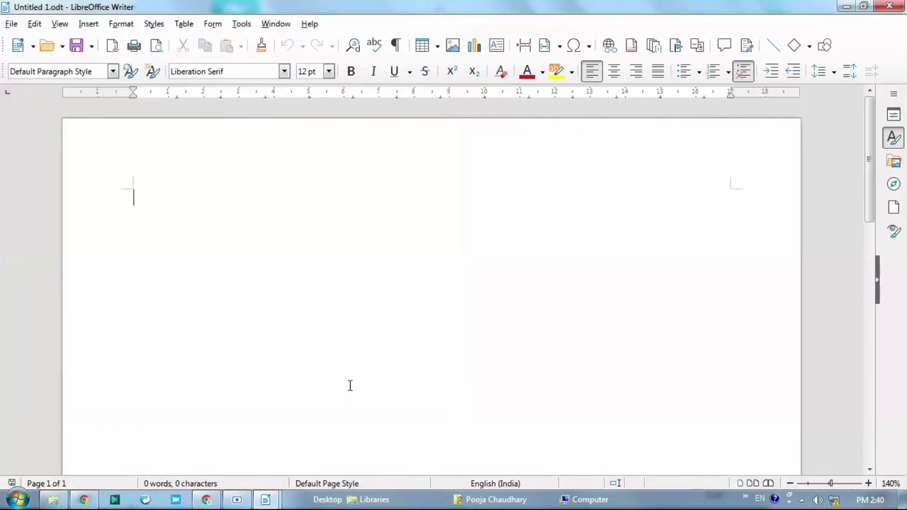